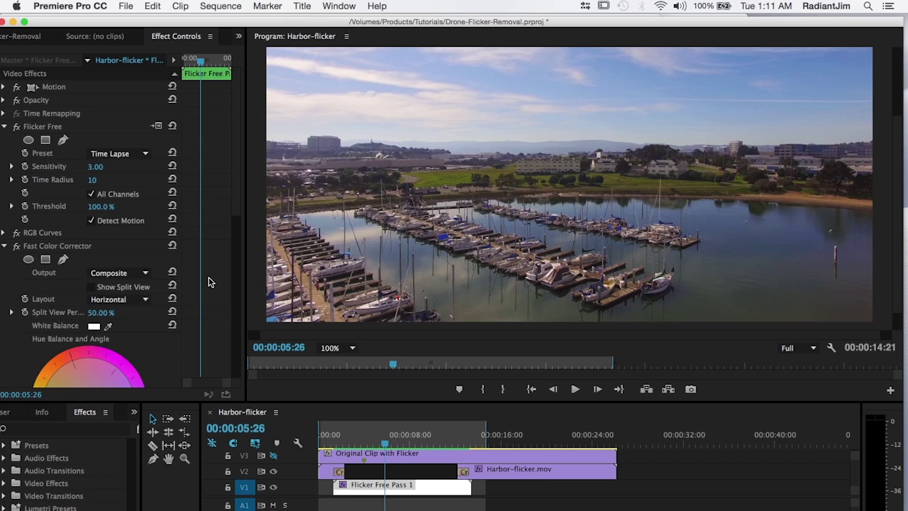
click(271, 454)
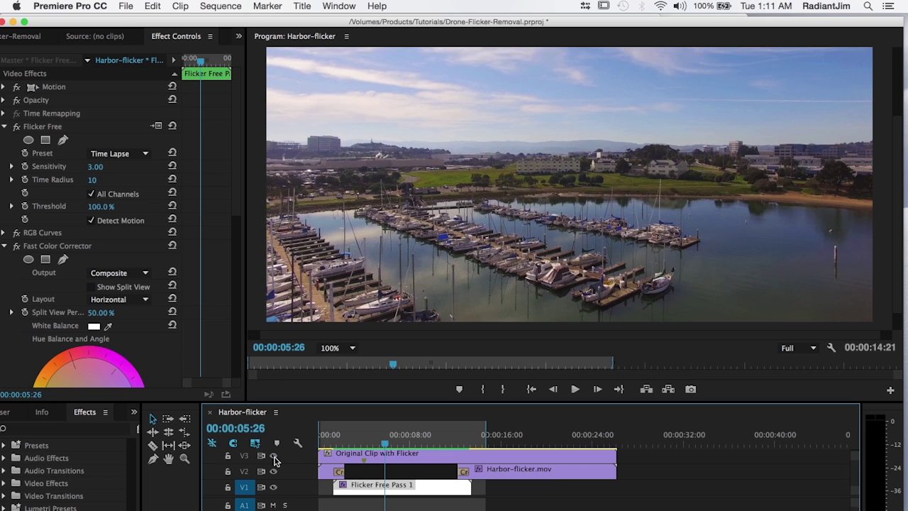
key(space)
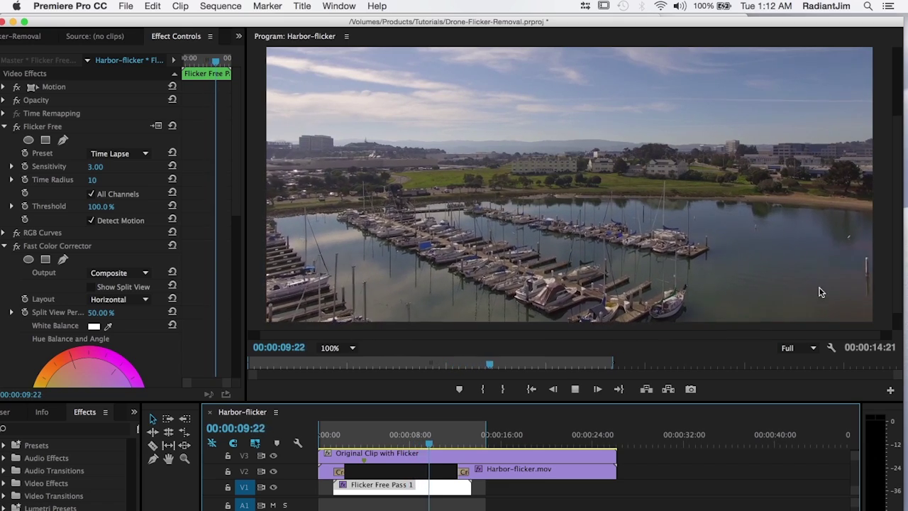
key(Home)
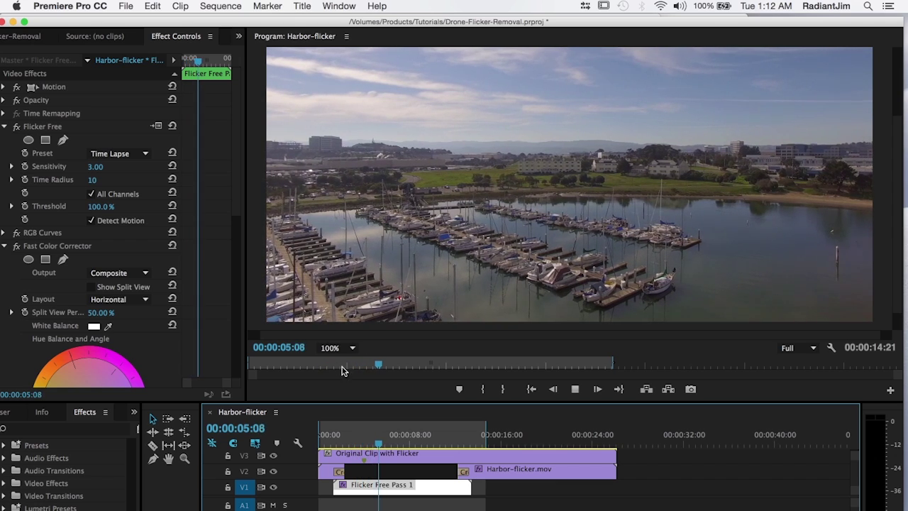
click(273, 457)
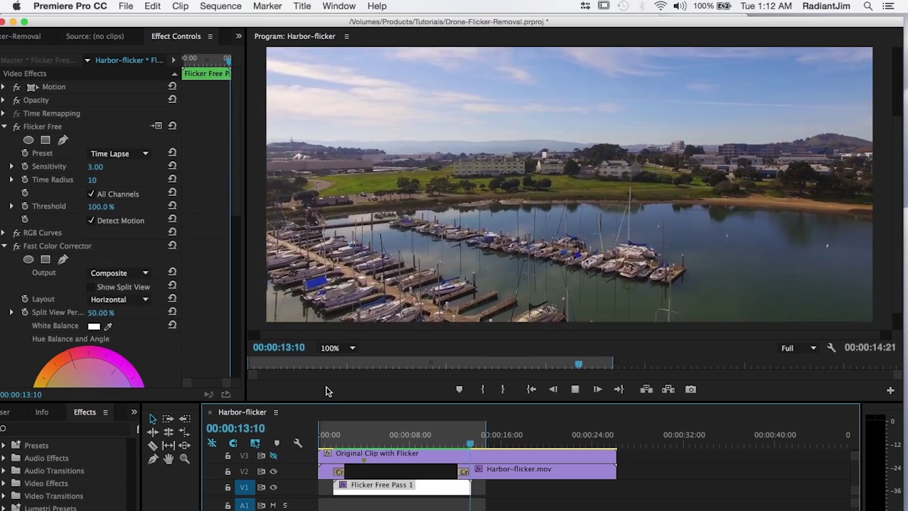
Step: Replay from near the start, hide track V3 to compare with the Flicker Free pass, then stop
click(351, 434)
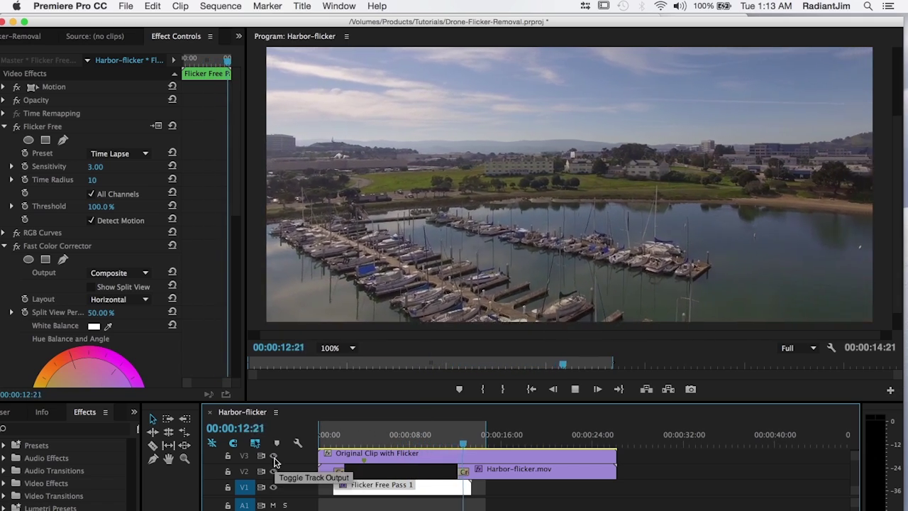
click(274, 457)
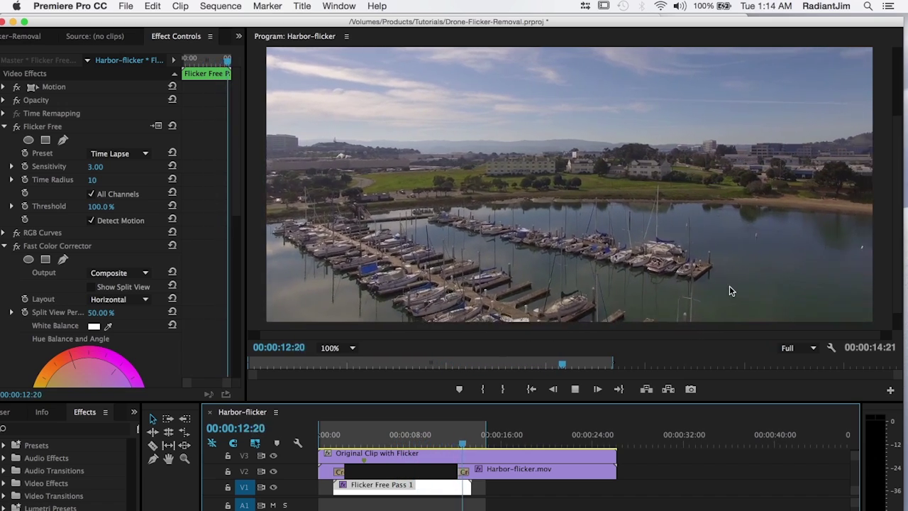
key(space)
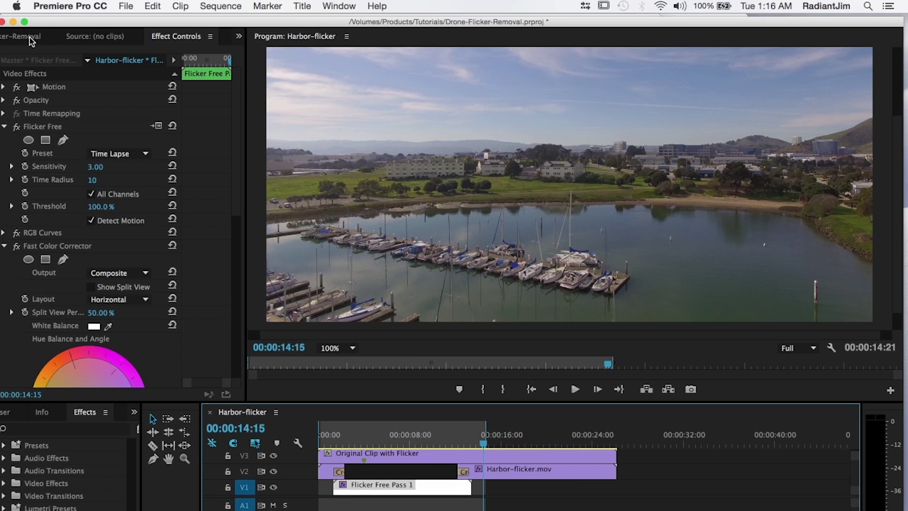
Step: Create a new sequence from Harbor-flicker.mov in the Drone-Flicker-Removal project media
click(238, 35)
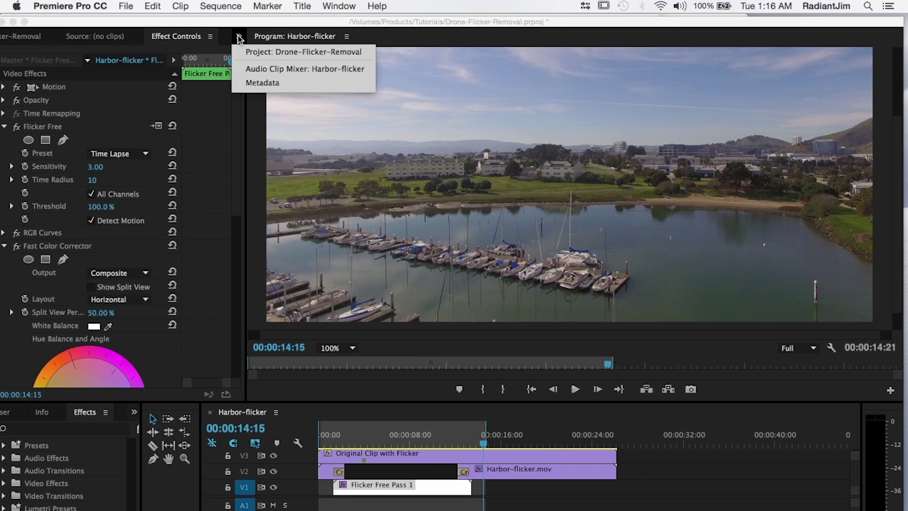
click(282, 55)
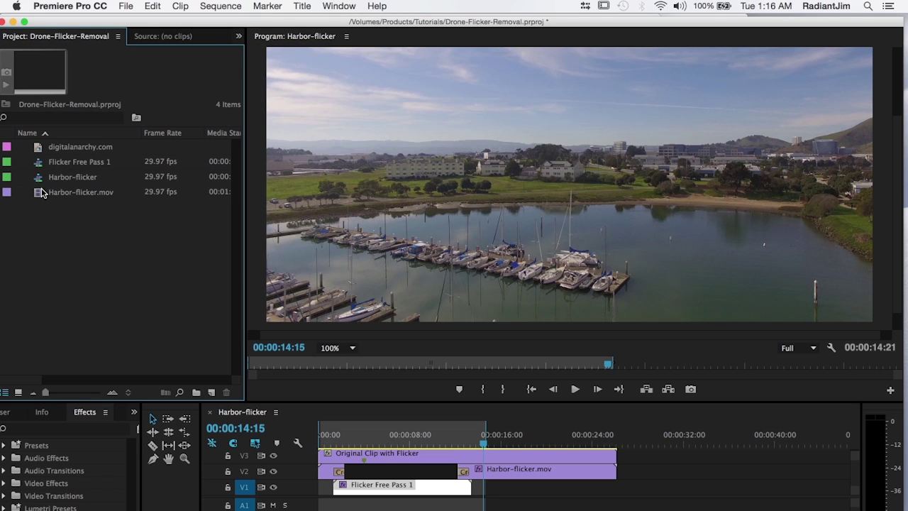
click(39, 196)
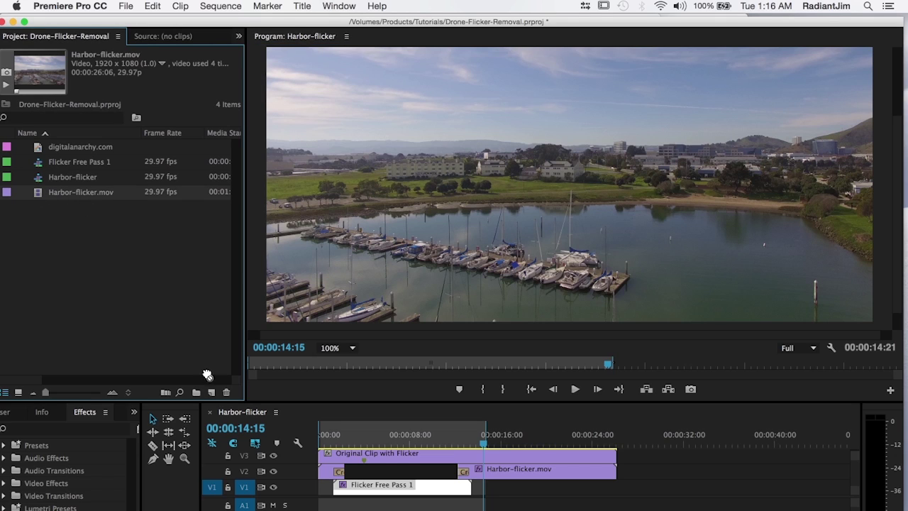
drag(210, 395, 211, 393)
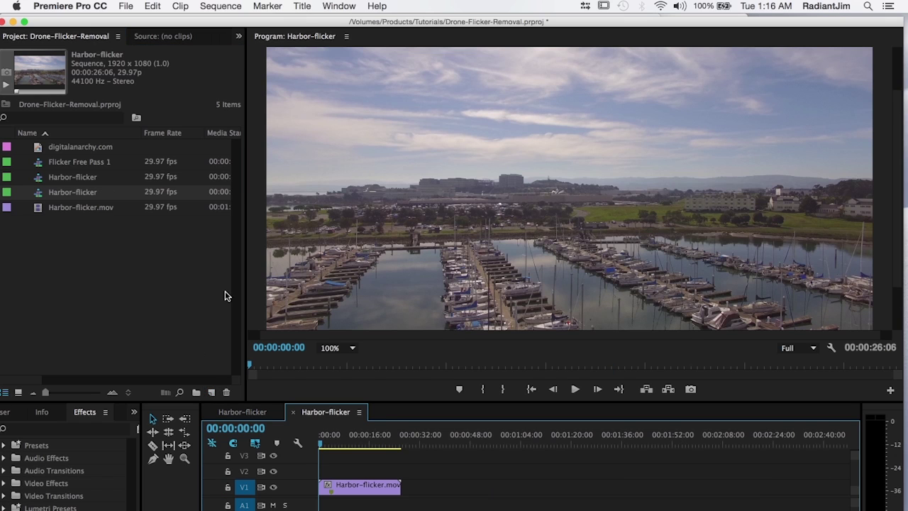
Step: Set the Program monitor zoom to Fit and cut the V1 clip at 00:00:05:06
click(331, 347)
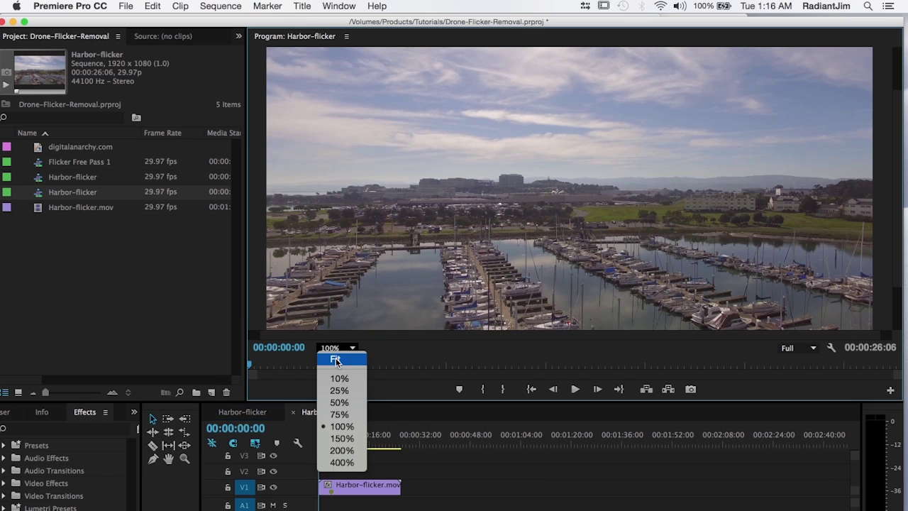
click(337, 358)
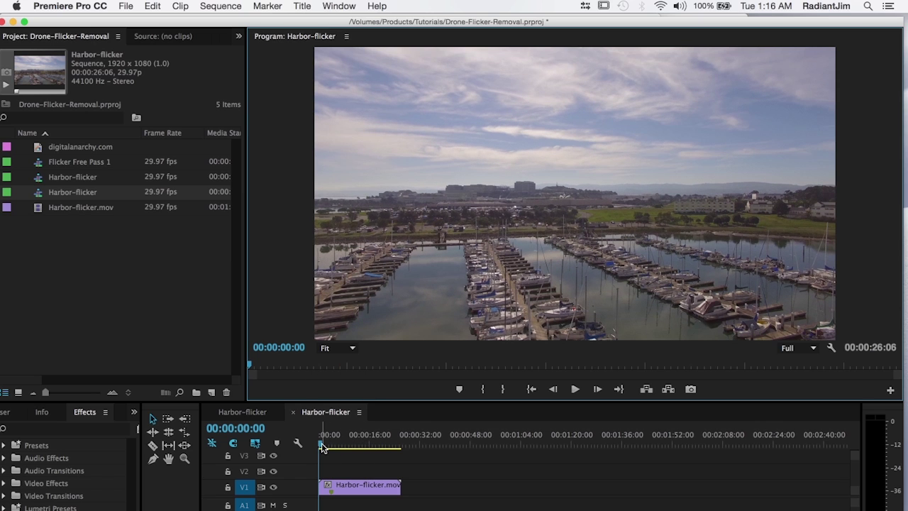
drag(321, 445, 334, 445)
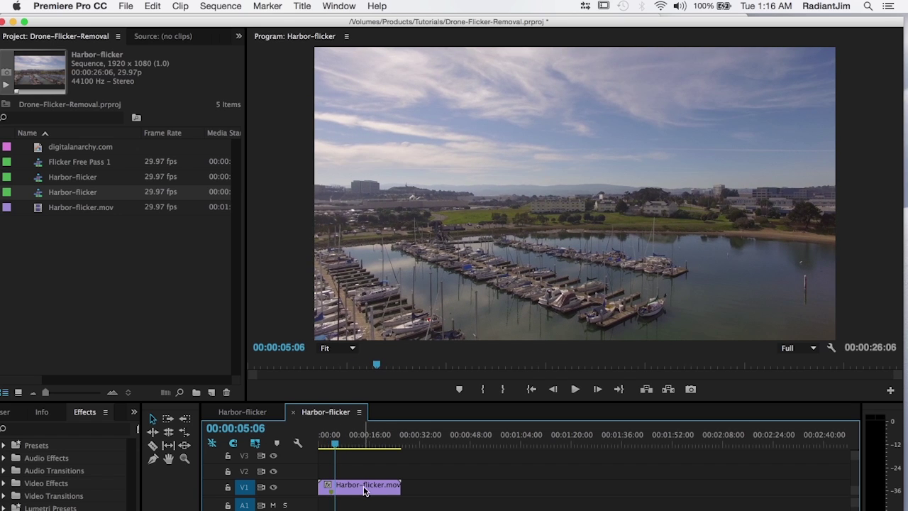
key(super+k)
Step: Cut the clip again at 00:00:12:24 and zoom the timeline in on the pieces
click(337, 446)
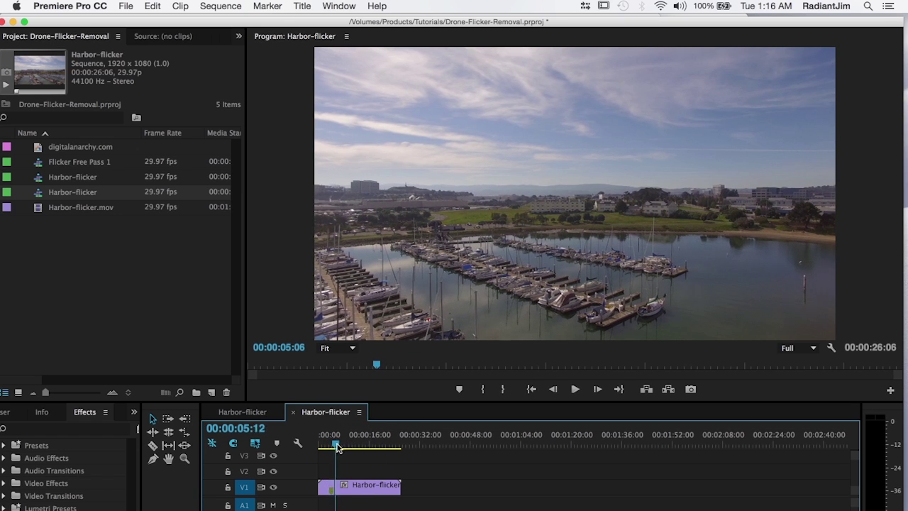
drag(337, 447, 360, 452)
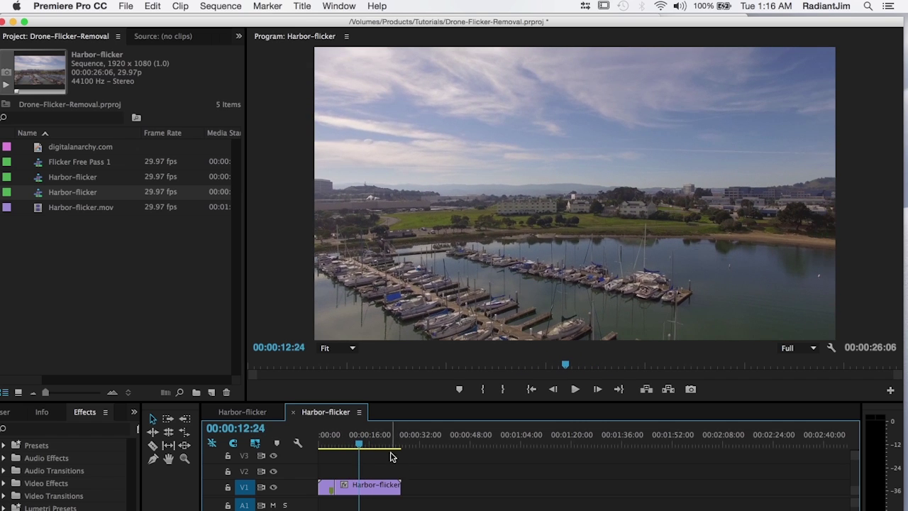
key(super+k)
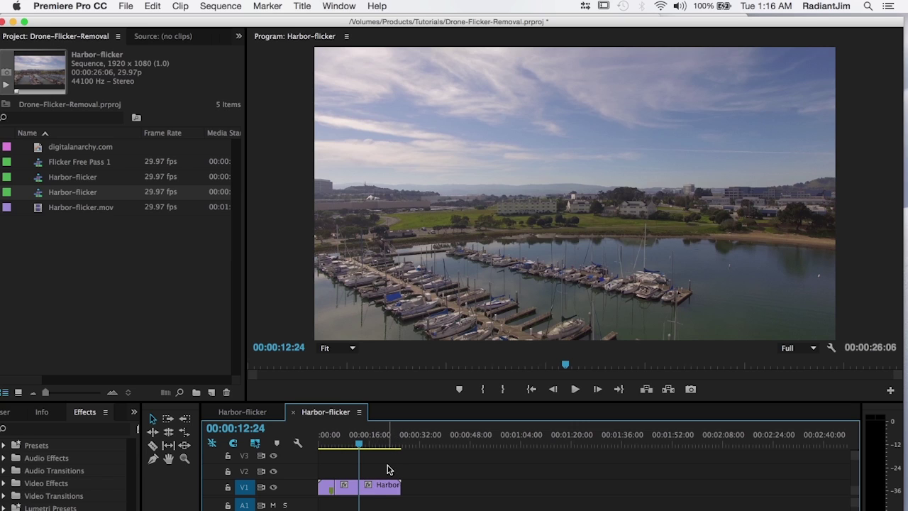
key(equal)
key(equal)
key(equal)
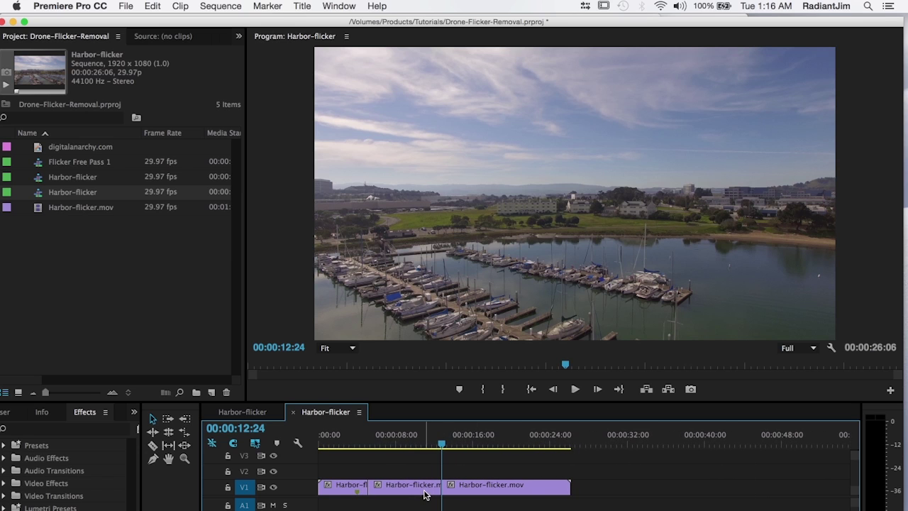
Step: Move the first and last pieces of the clip up to track V2
click(405, 491)
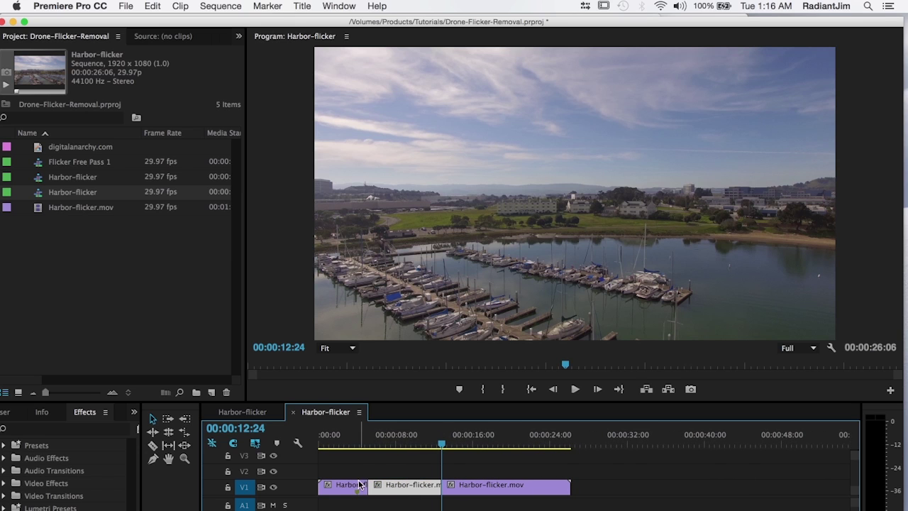
drag(347, 489, 348, 470)
drag(461, 490, 465, 474)
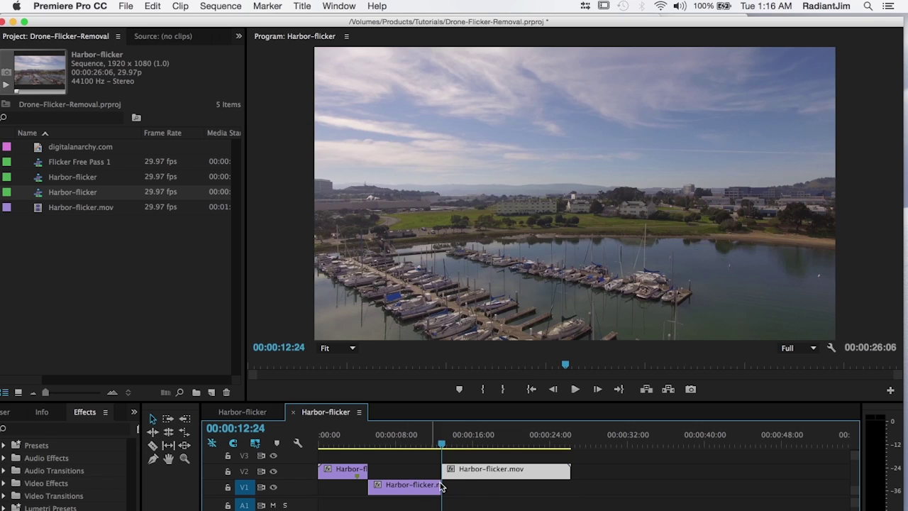
Step: Select the middle V1 piece and play it back from about 5 seconds
drag(445, 453, 378, 437)
click(405, 489)
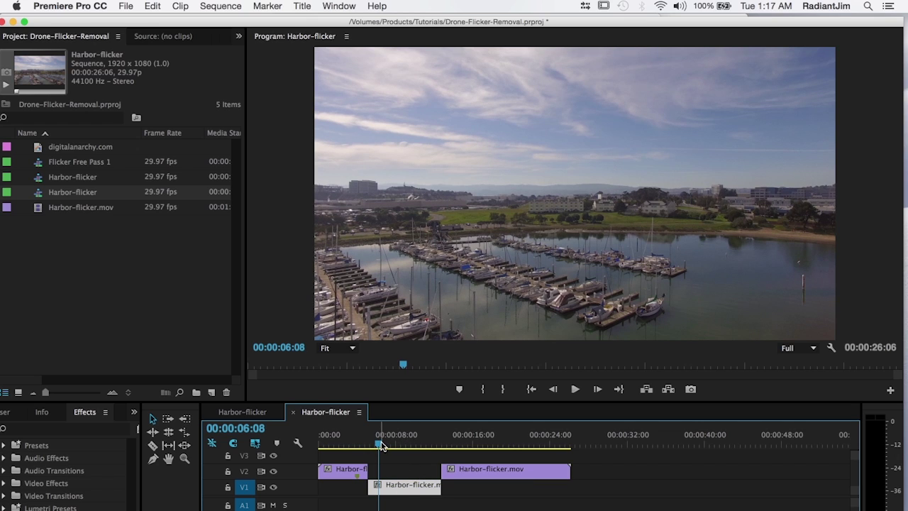
drag(379, 442, 374, 444)
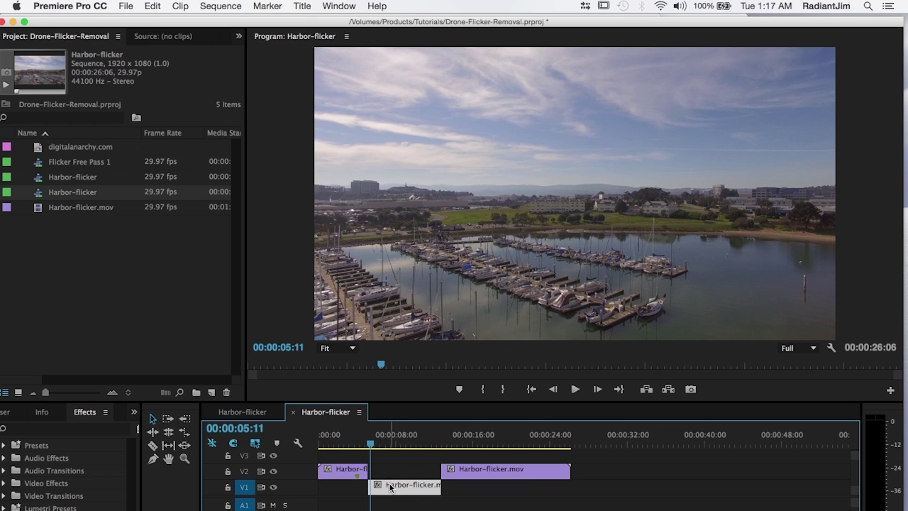
key(space)
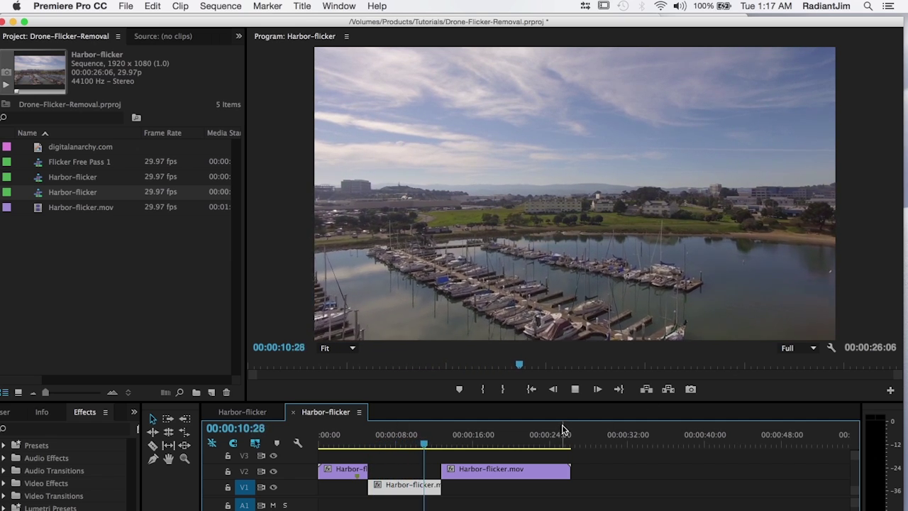
key(space)
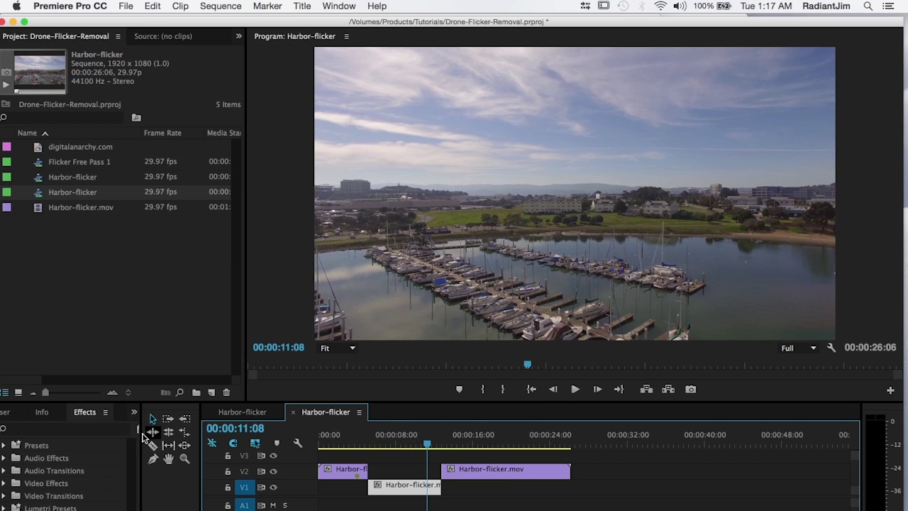
Step: Apply Flicker Free from Video Effects > Digital Anarchy to the middle V1 clip
click(5, 484)
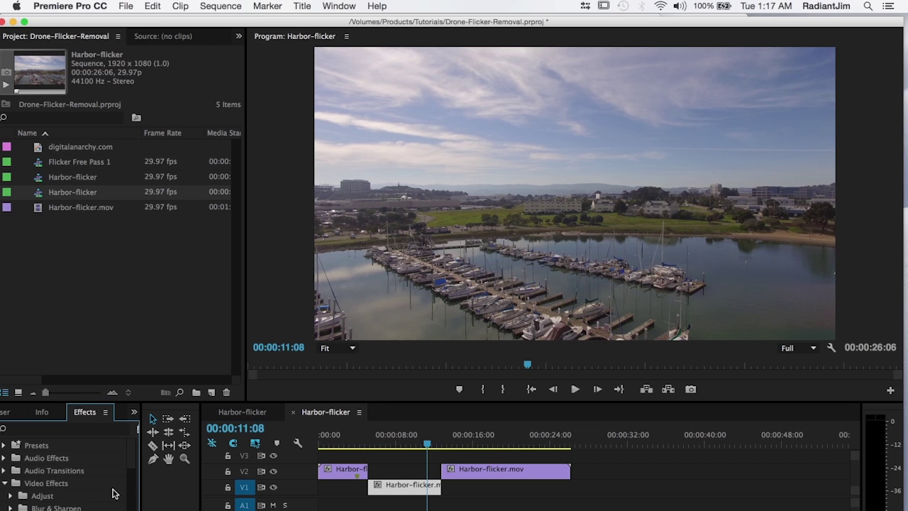
scroll(127, 476, down, 3)
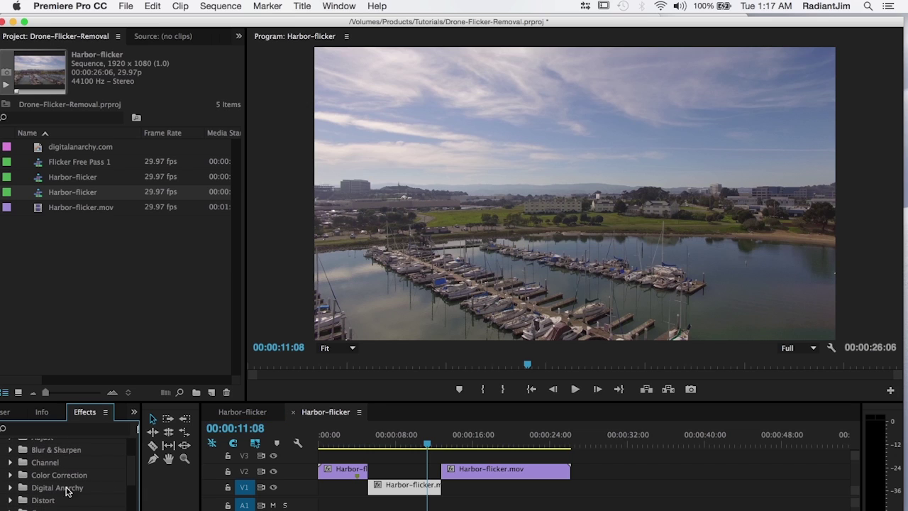
click(12, 488)
scroll(132, 471, down, 5)
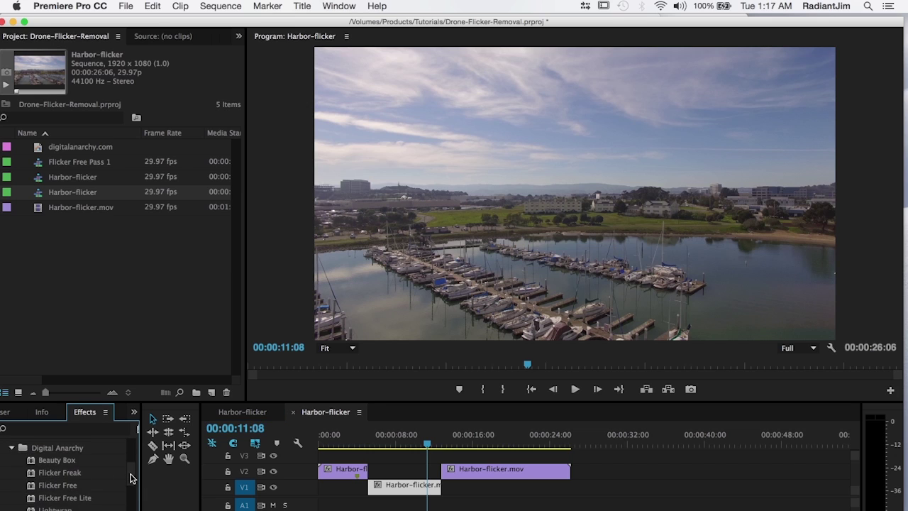
drag(40, 474, 431, 485)
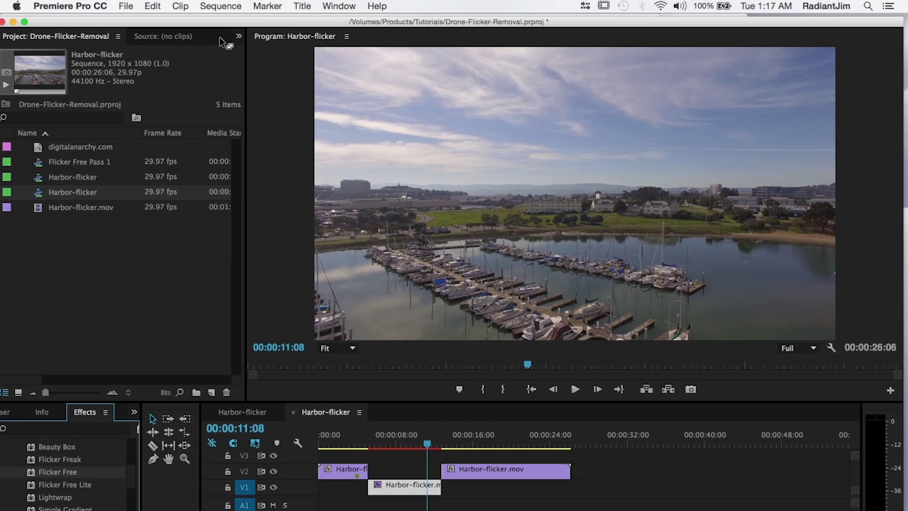
Step: In Effect Controls, set Flicker Free's preset to Rolling Bands 4 and uncheck Detect Motion
click(239, 35)
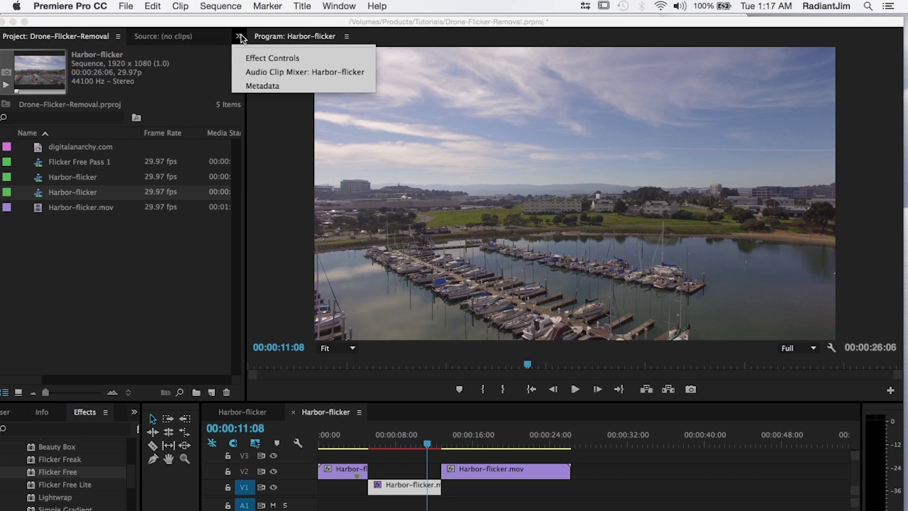
click(256, 56)
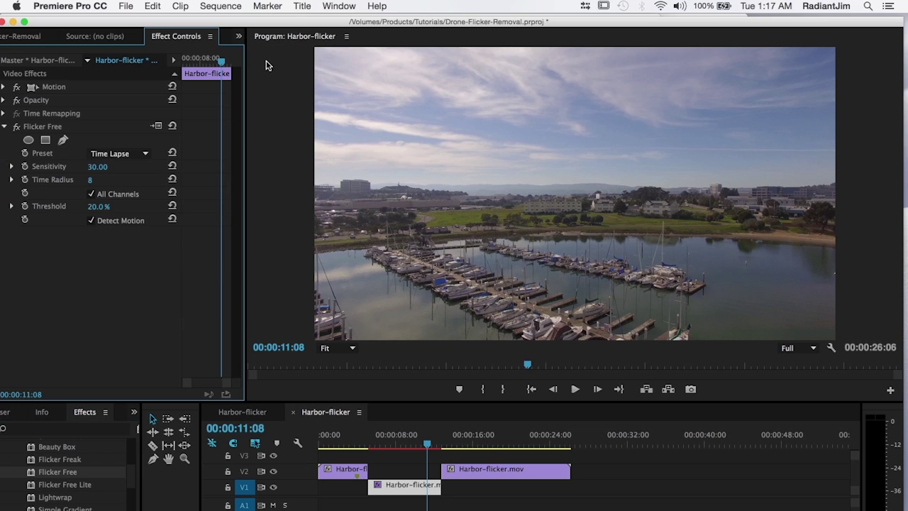
click(146, 155)
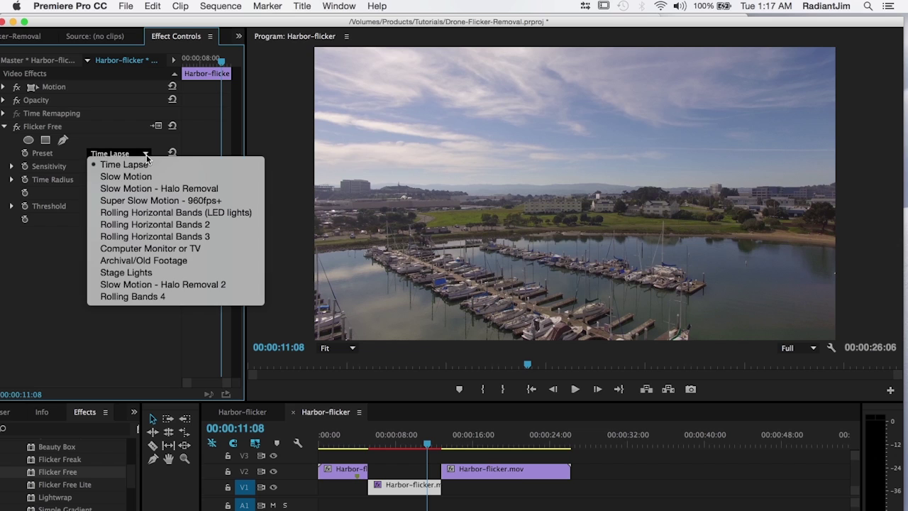
click(168, 298)
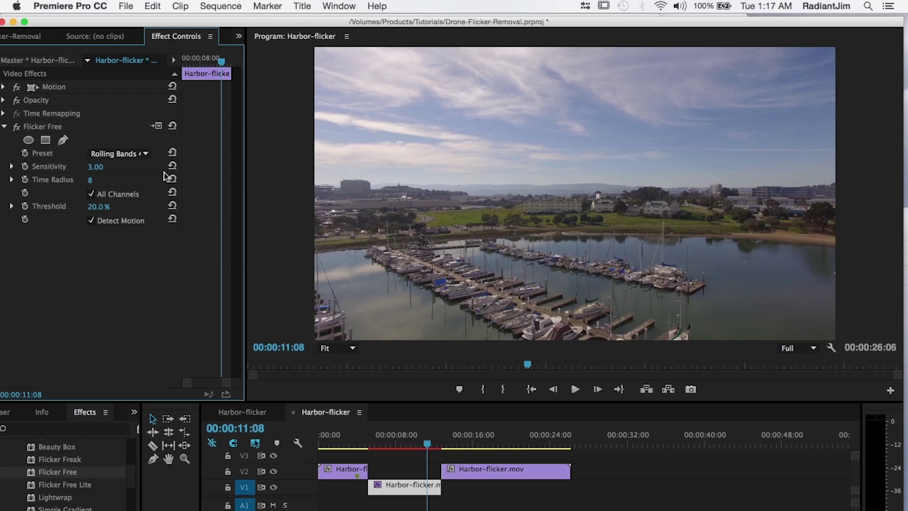
click(91, 221)
Step: Switch Flicker Free's Detect Motion back on, then off again, leaving it unchecked
click(91, 221)
click(90, 222)
Step: Mark In at 00:00:07:16 and Out at 00:00:09:16, then render effects In to Out
drag(427, 444, 396, 443)
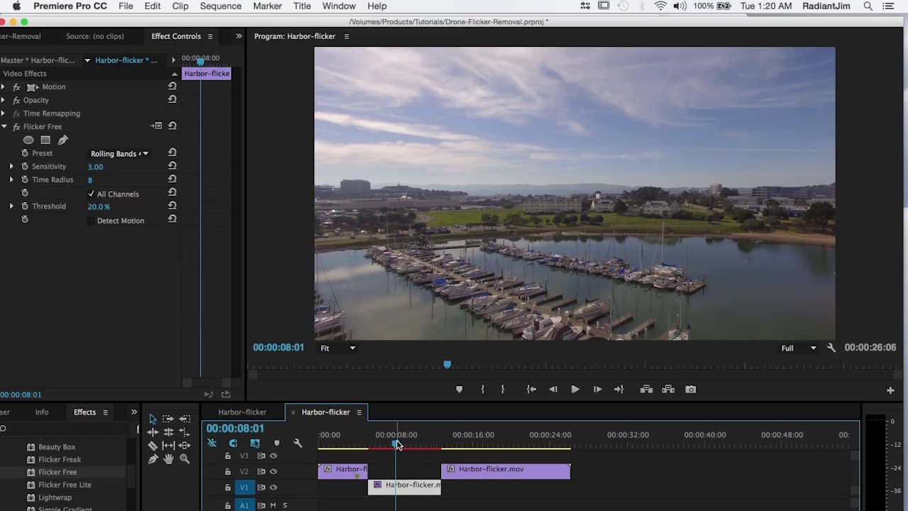
mouse_move(396, 446)
mouse_down()
mouse_move(385, 444)
mouse_move(415, 456)
mouse_up()
key(i)
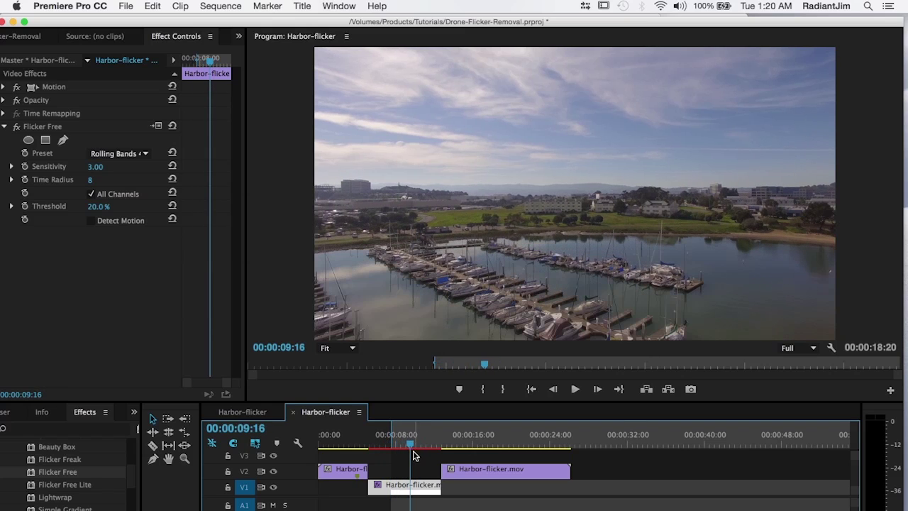
key(o)
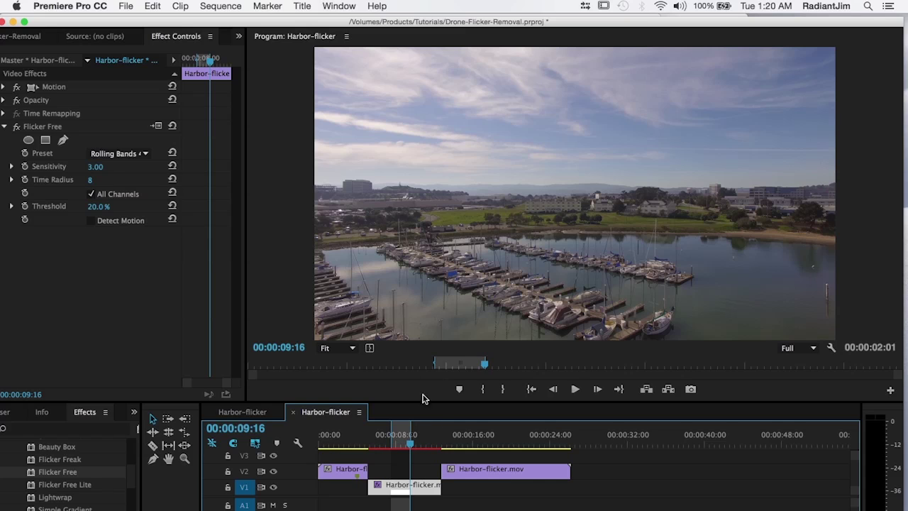
click(232, 8)
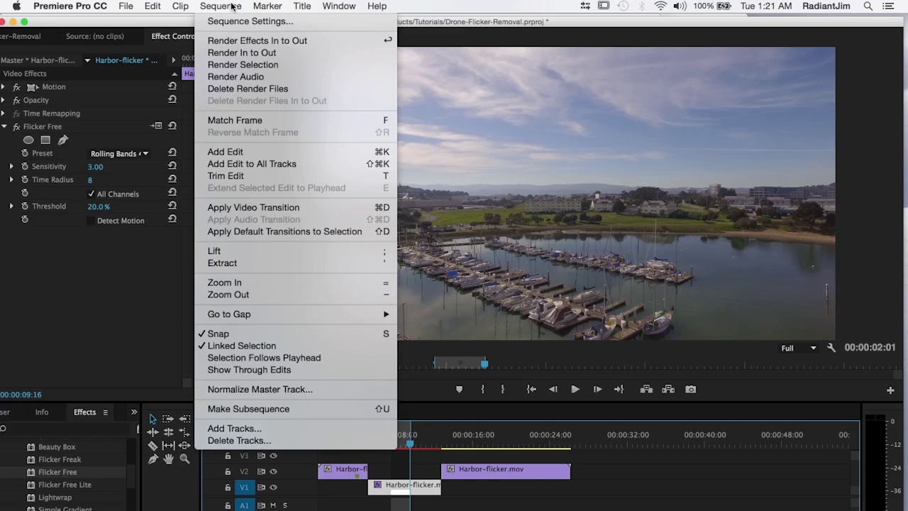
click(243, 44)
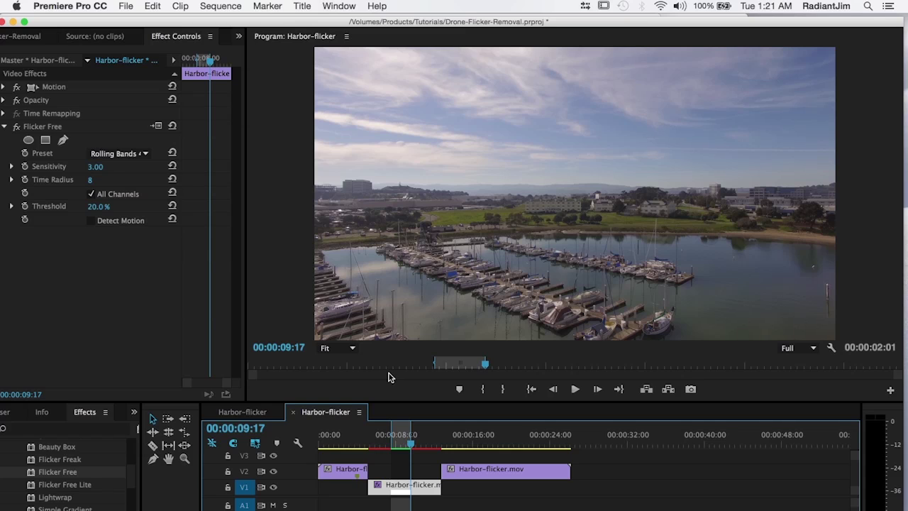
Step: Enable Loop playback, play the marked range once, and zoom the Program monitor to 150%
click(832, 351)
click(831, 350)
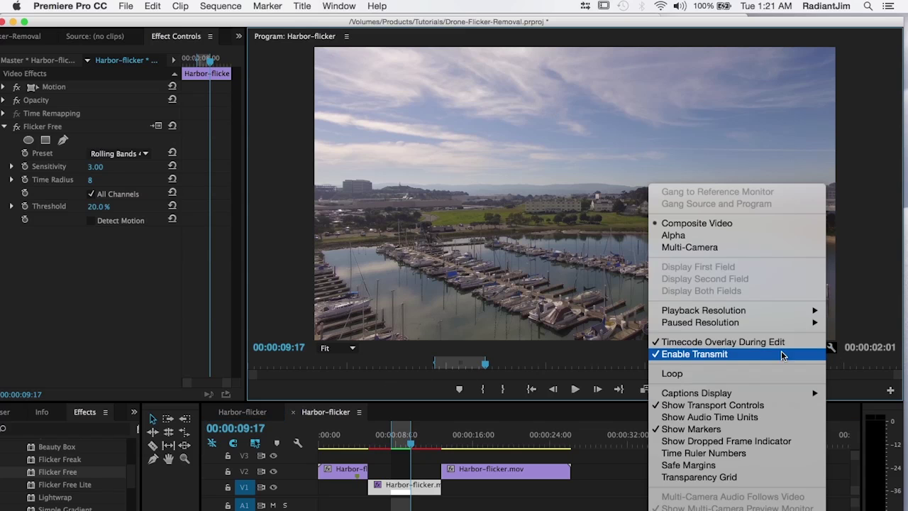
click(734, 373)
key(space)
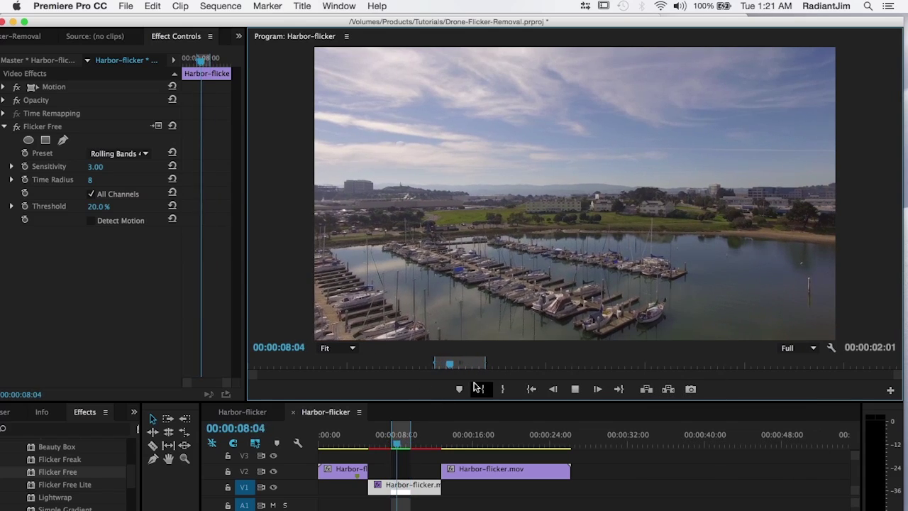
key(space)
click(333, 348)
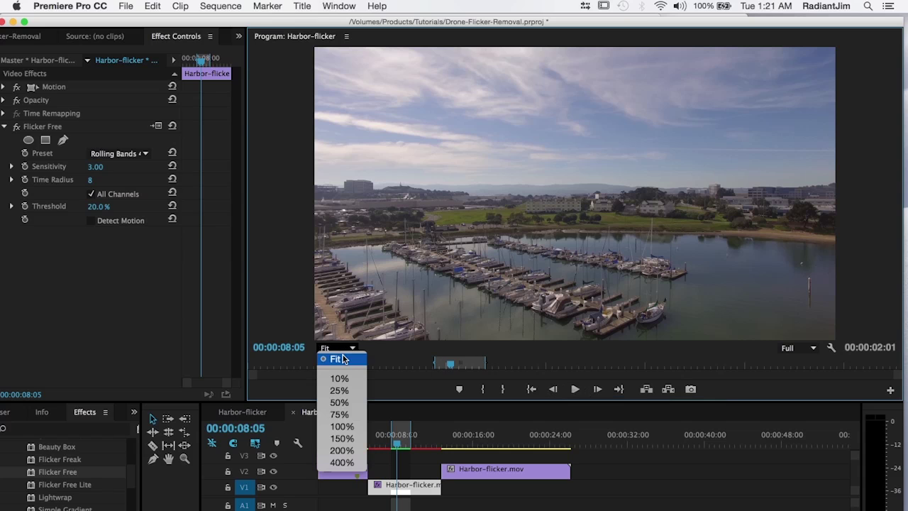
click(328, 439)
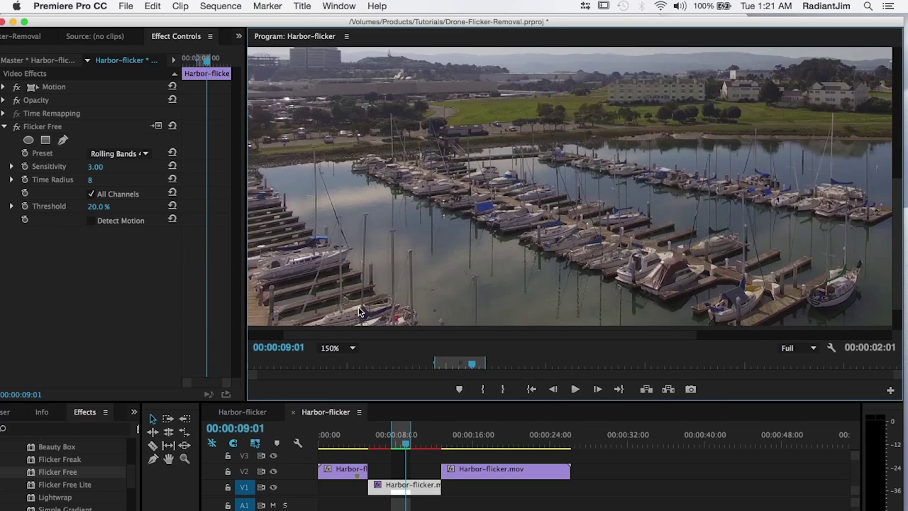
click(17, 127)
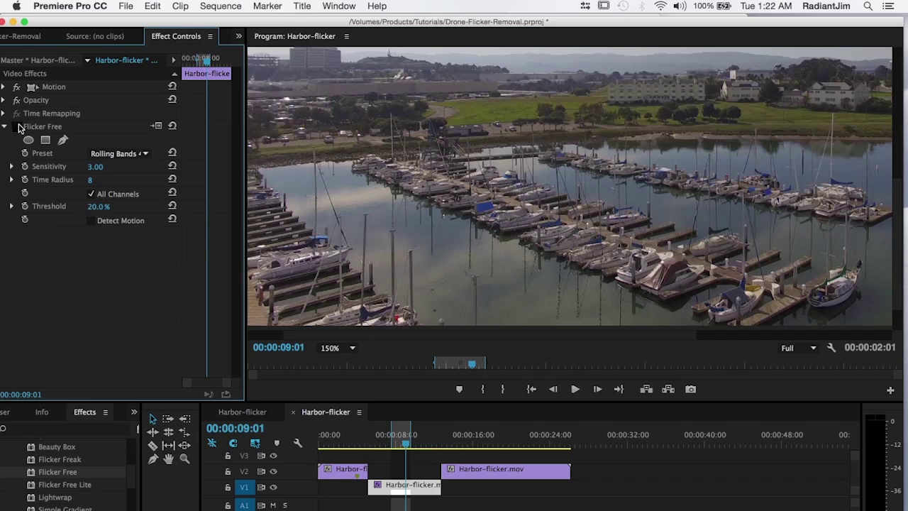
click(17, 128)
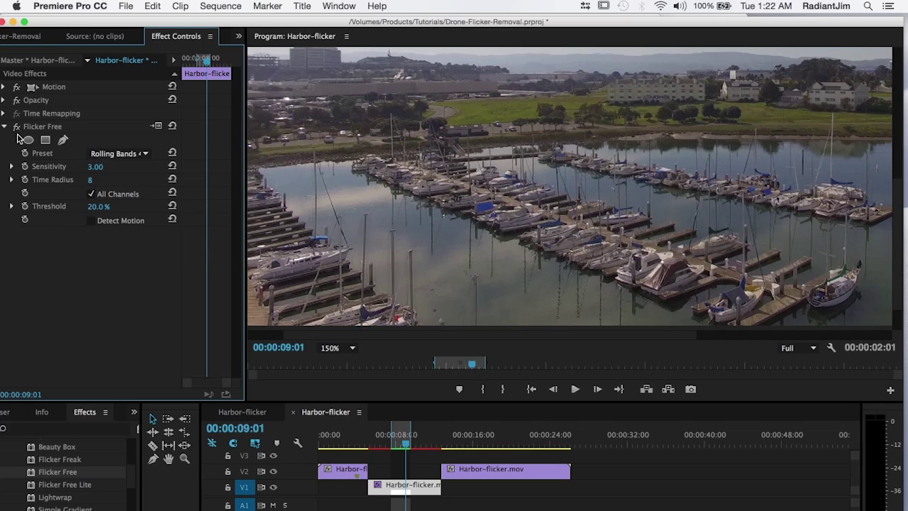
click(18, 130)
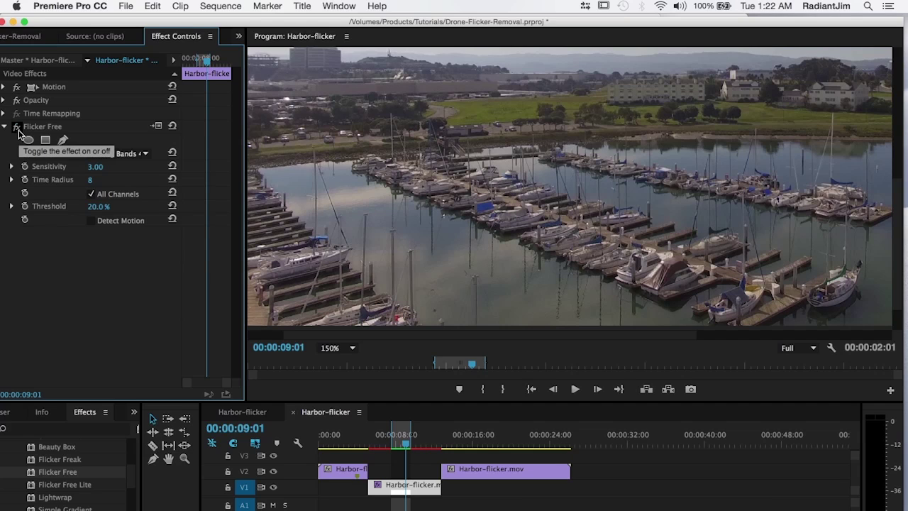
click(18, 129)
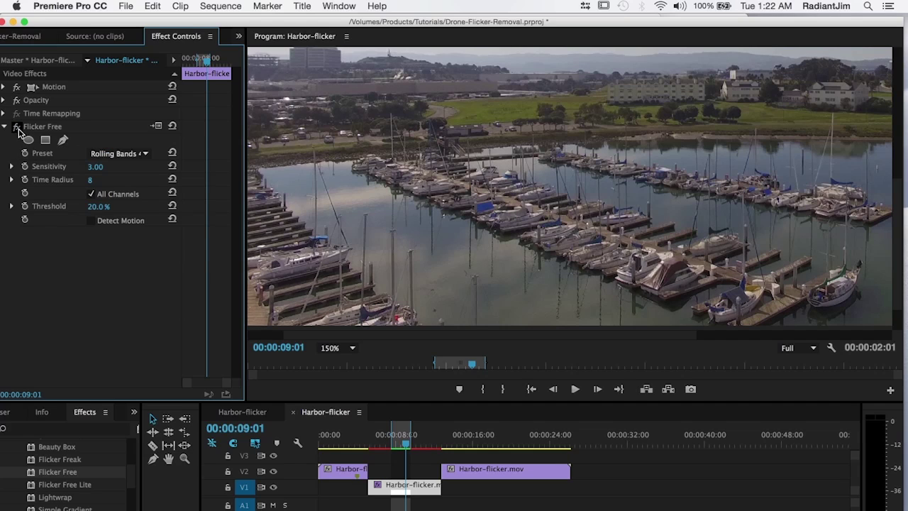
click(17, 129)
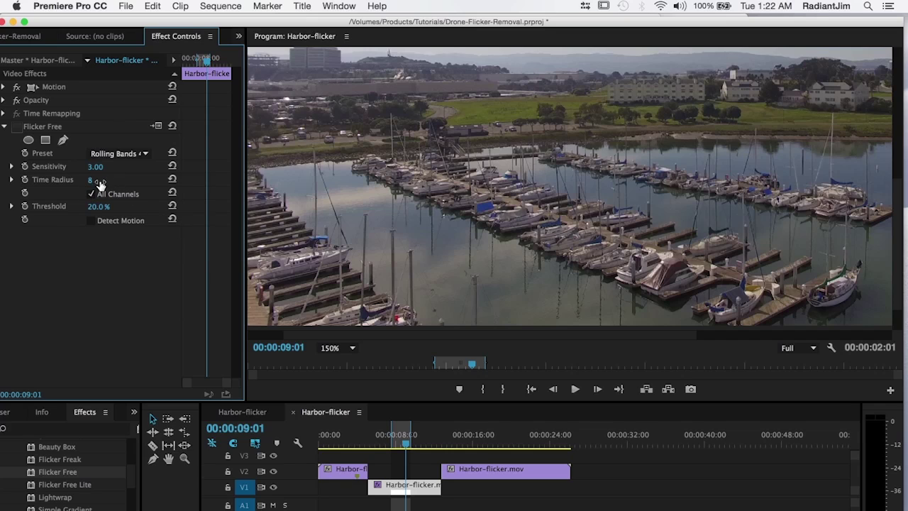
click(18, 127)
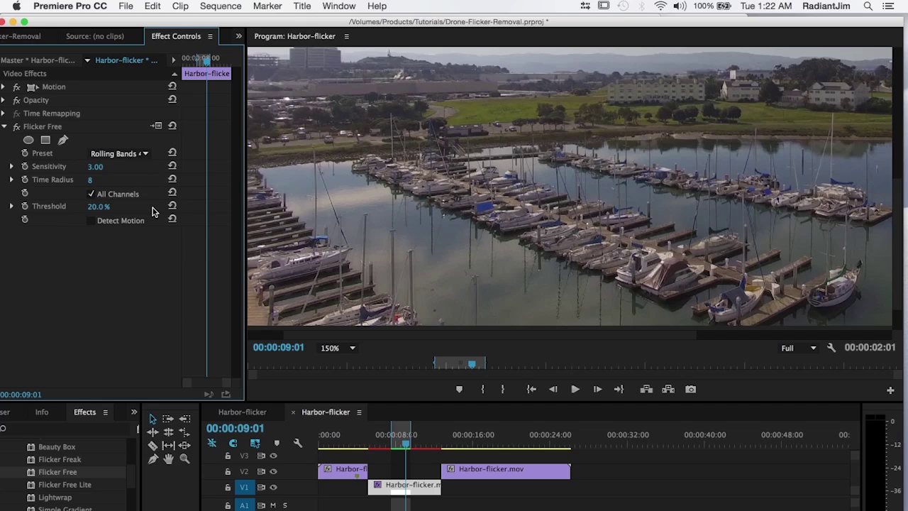
click(91, 181)
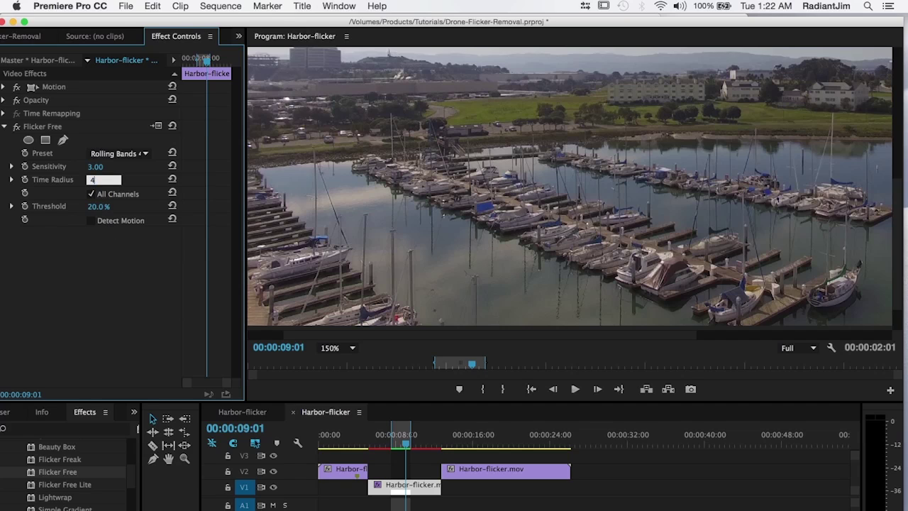
Step: Commit Time Radius 4, toggle Flicker Free off and on to compare, and set the preview to Fit
key(Return)
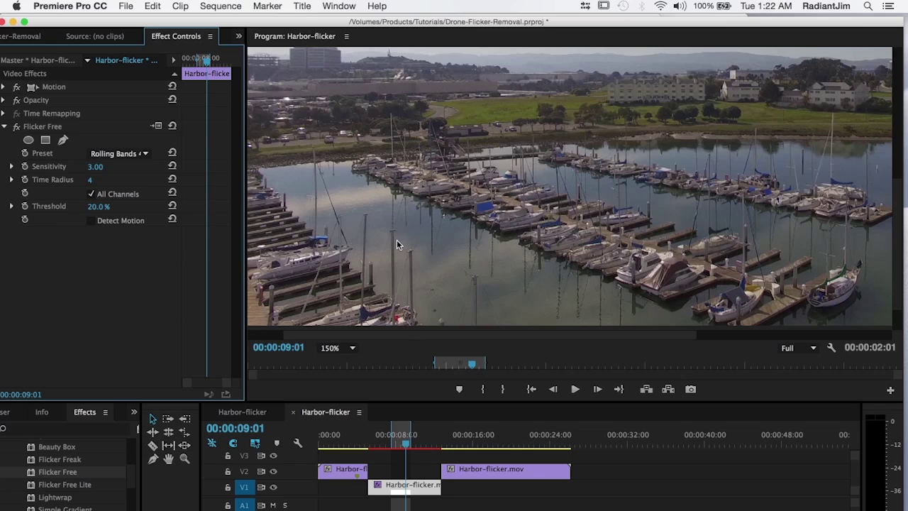
click(17, 128)
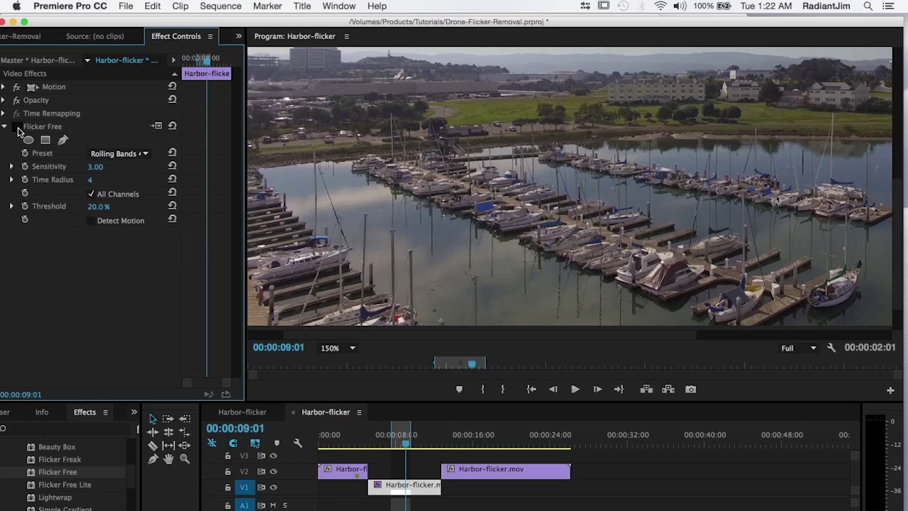
click(17, 129)
click(17, 128)
click(347, 351)
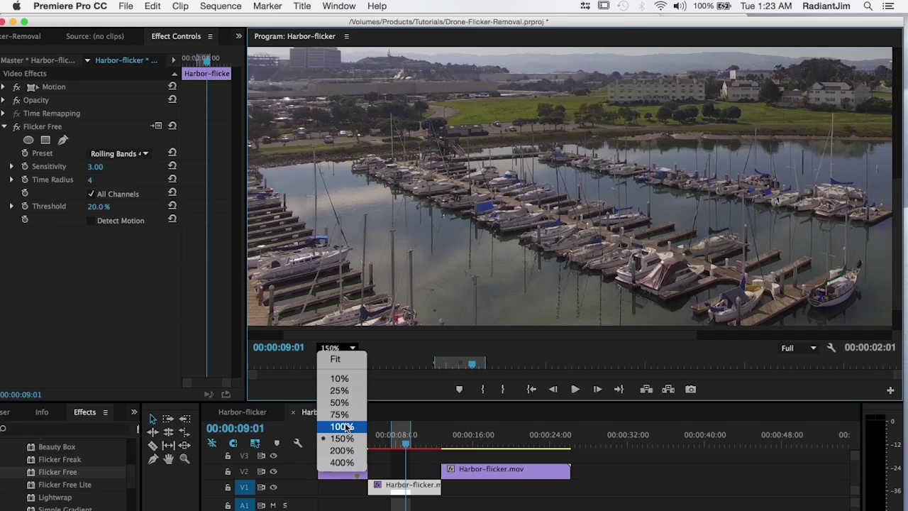
click(335, 359)
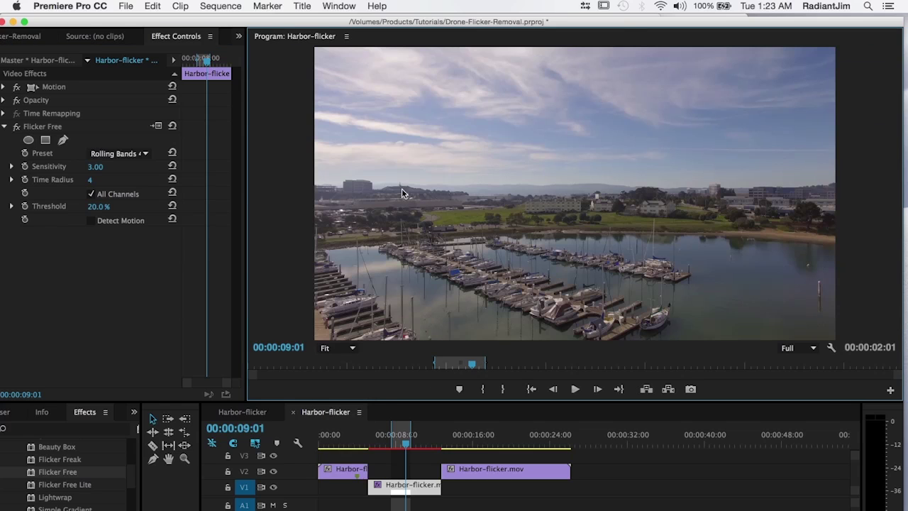
Step: Render effects In to Out for the deflickered range and stop playback at 00:00:08:06
click(229, 7)
click(240, 42)
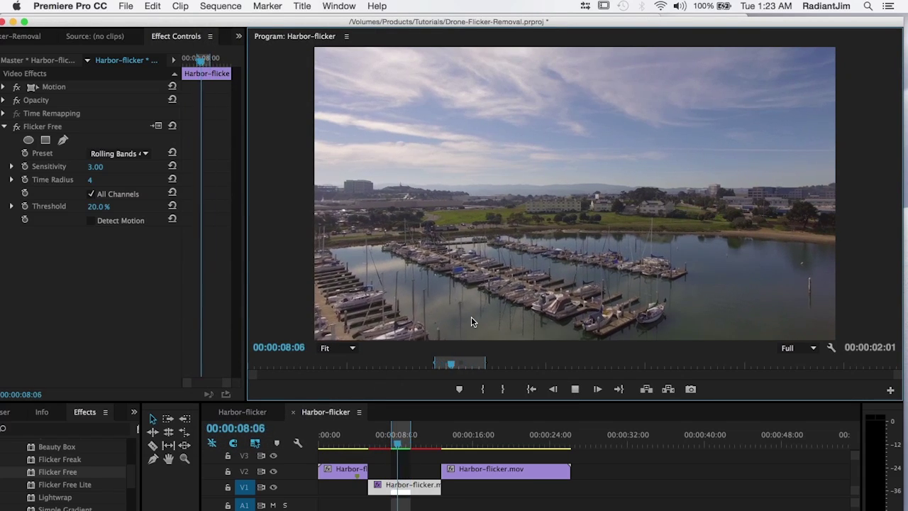
click(399, 434)
Step: Nest the middle V1 harbor clip into a sequence named 'FF Pass 1'
right_click(405, 487)
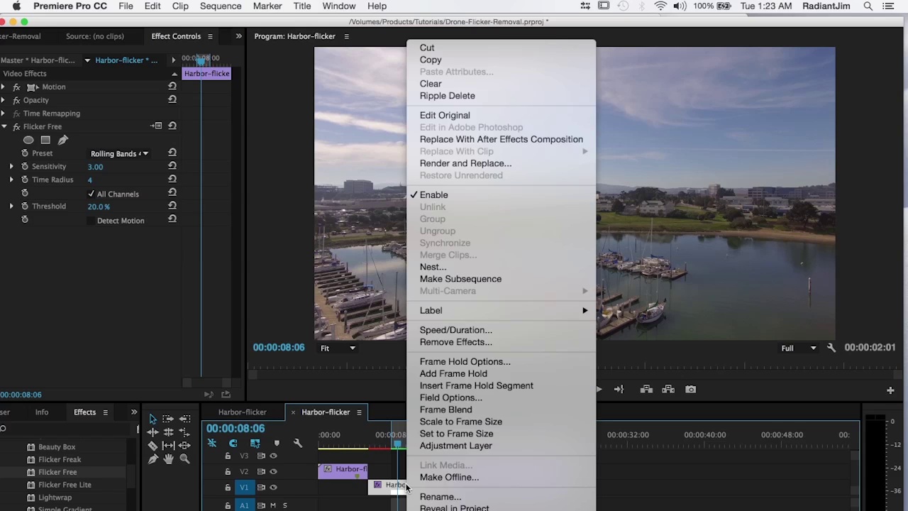
click(461, 266)
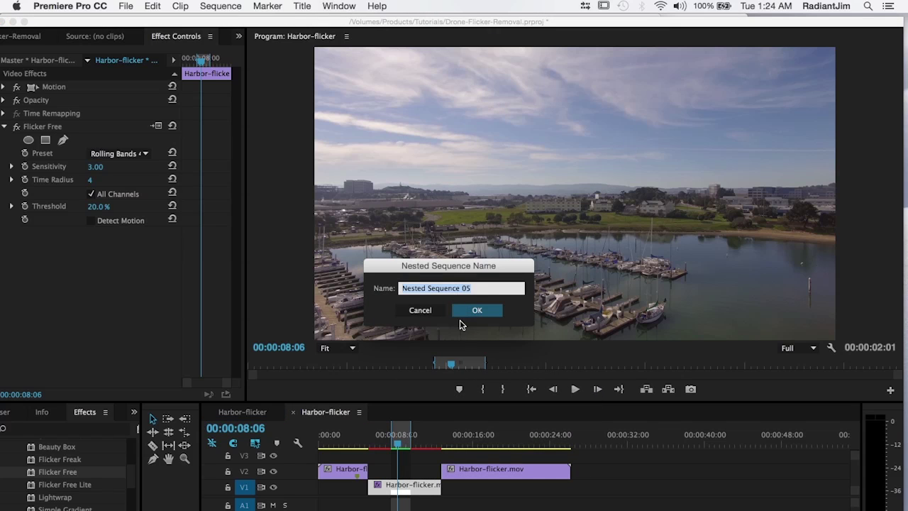
text(FF Pass 1)
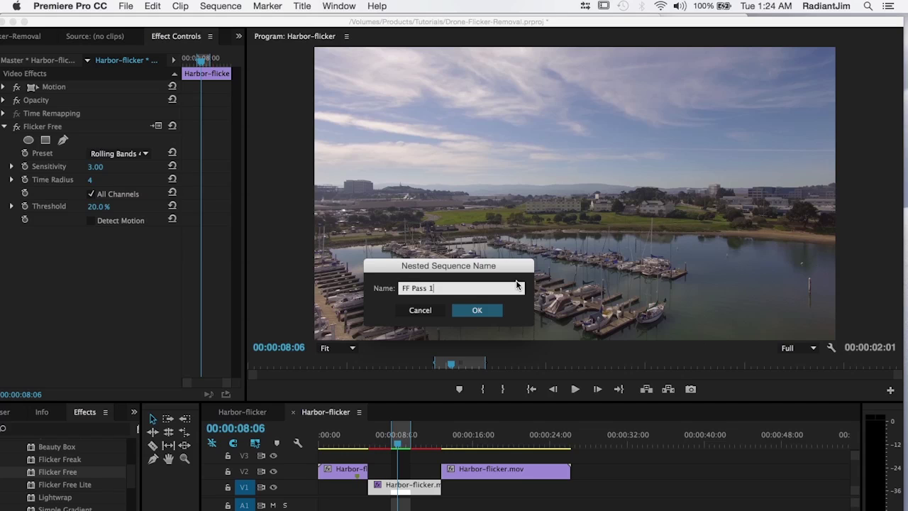
click(476, 310)
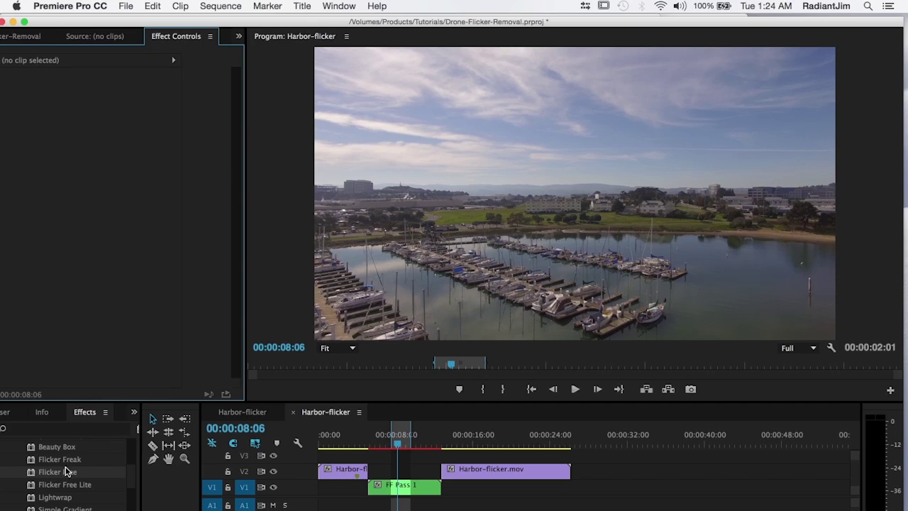
Step: Apply Flicker Free to the FF Pass 1 nest and set its Threshold to 100.0 %
drag(58, 474, 411, 486)
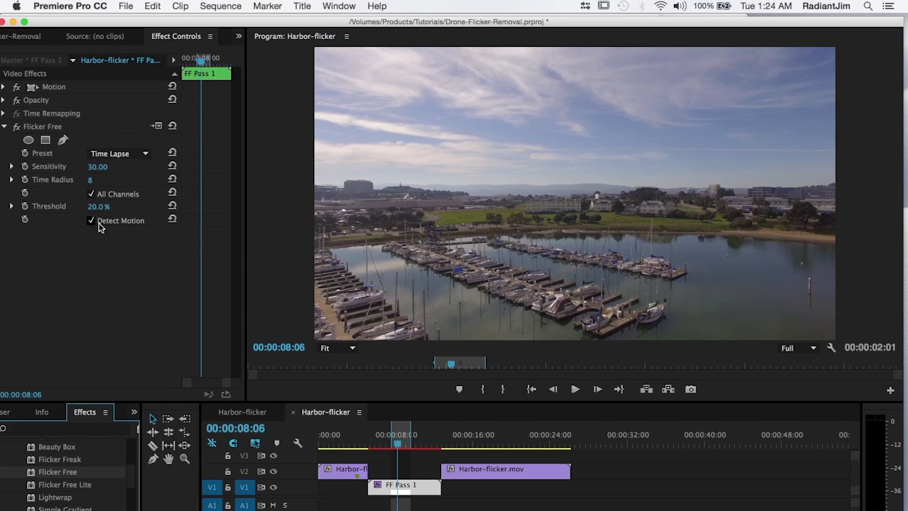
drag(98, 207, 71, 207)
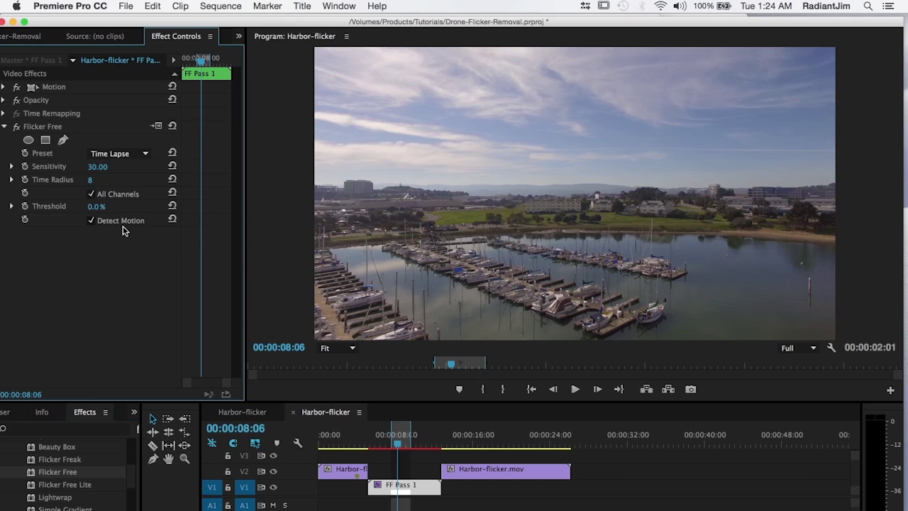
click(100, 207)
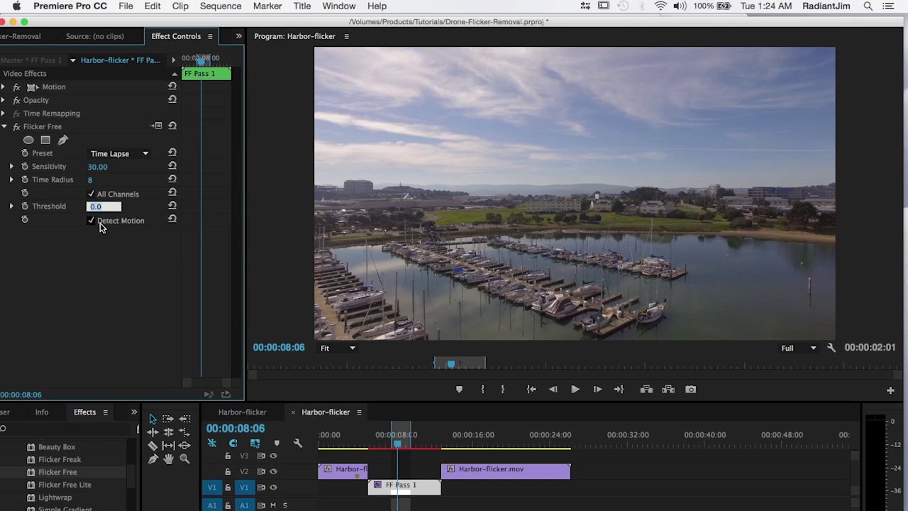
text(1)
key(Return)
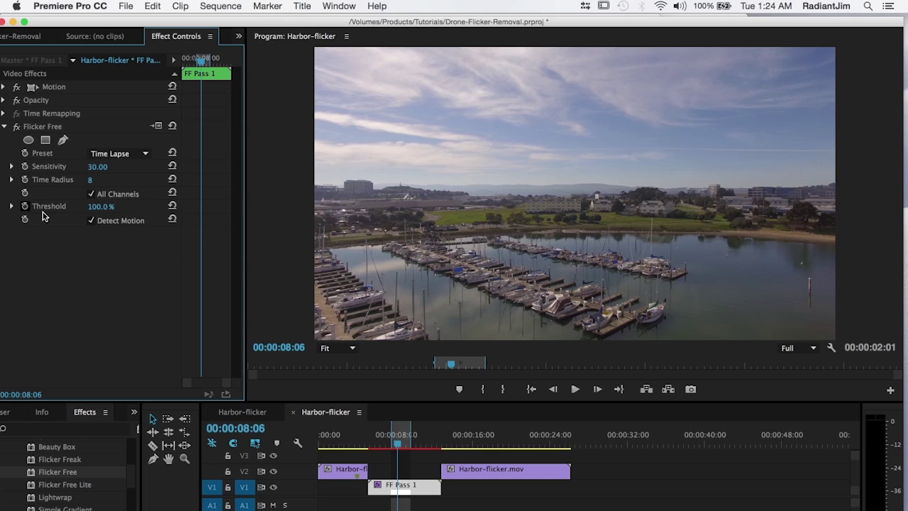
Step: Set Flicker Free's Time Radius to 10 and Sensitivity to 3.00
click(90, 181)
text(10)
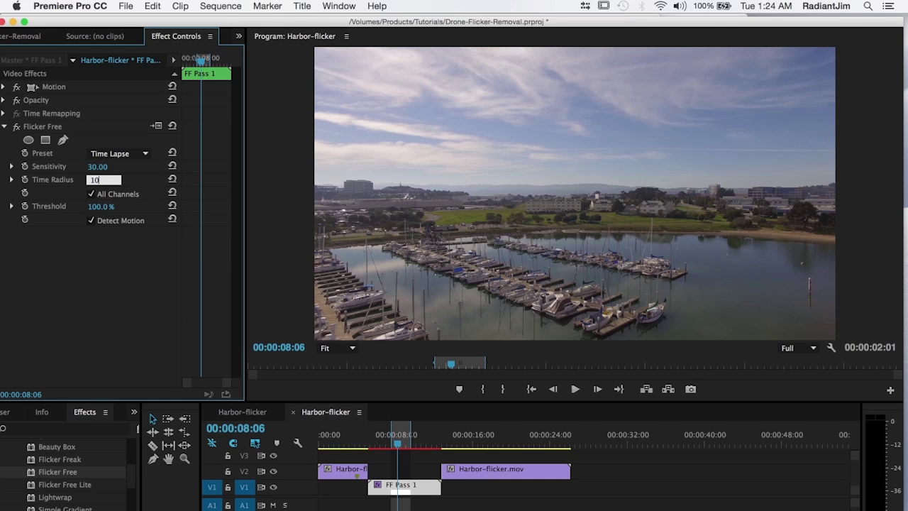
key(Return)
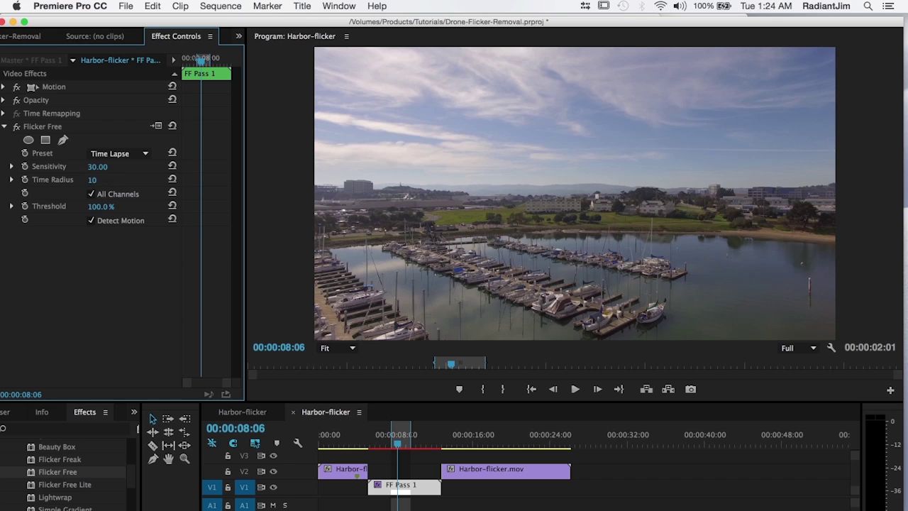
click(99, 168)
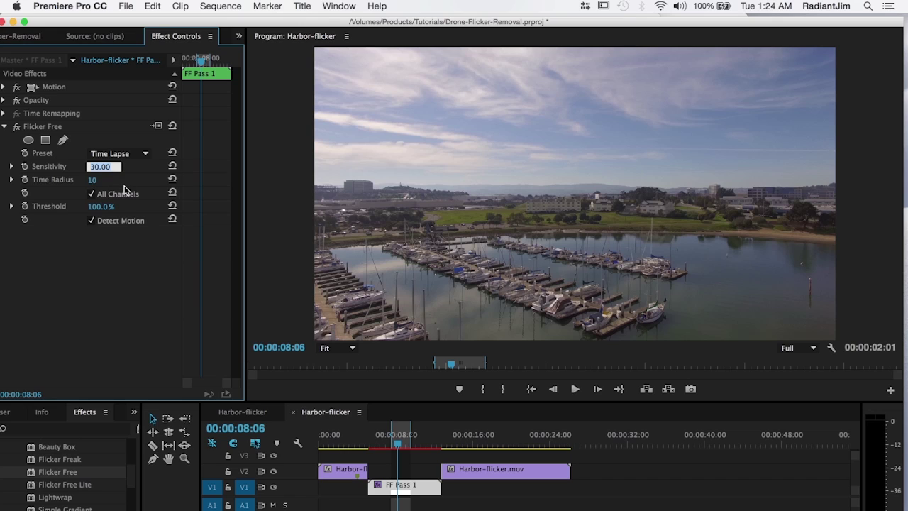
text(3)
key(Return)
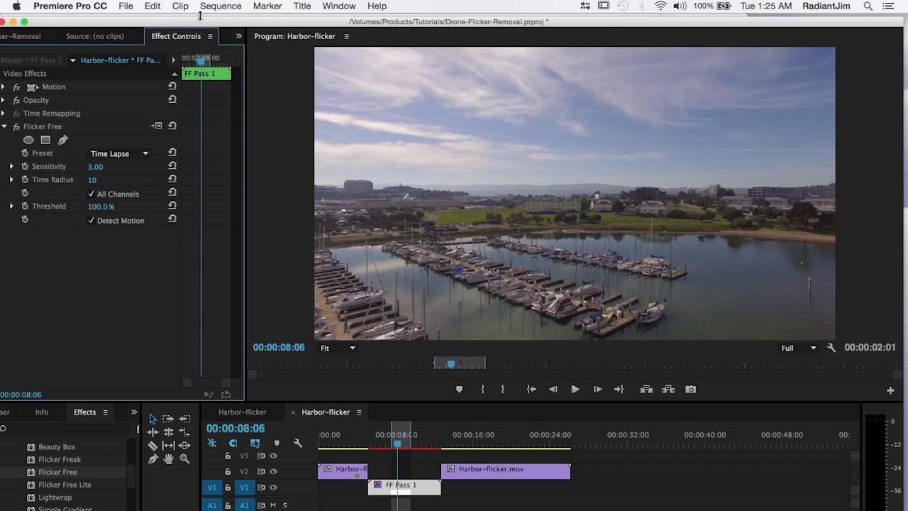
Step: Render effects In to Out, preview the result, and stop playback at 00:00:08:06
click(221, 7)
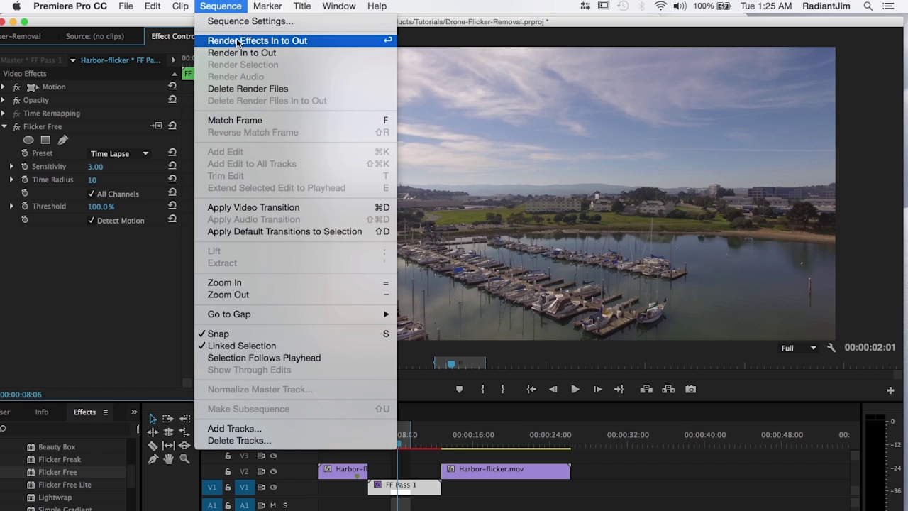
click(237, 42)
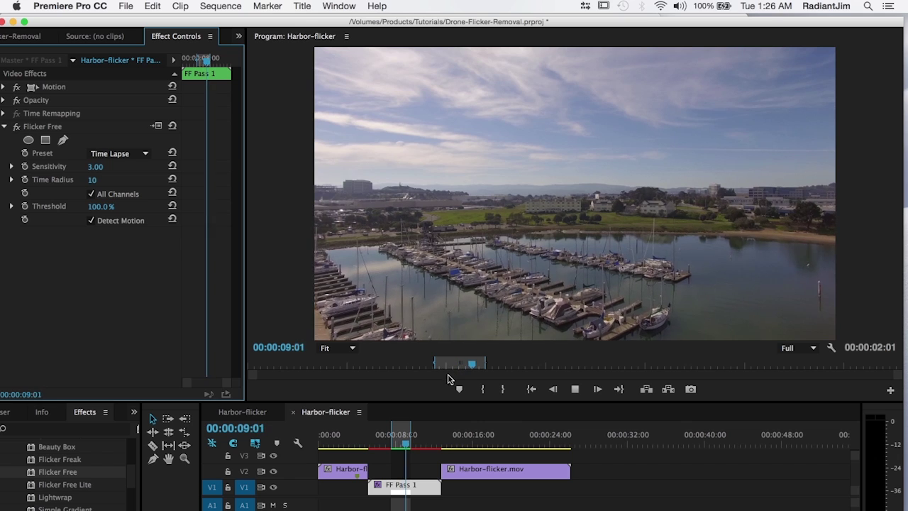
key(space)
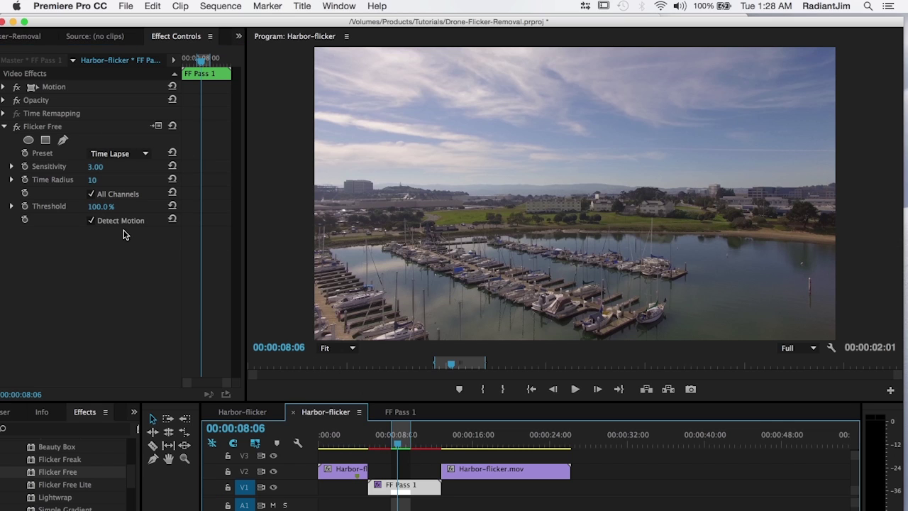
Step: Switch back to the Harbor-flicker comparison sequence and play it
click(249, 413)
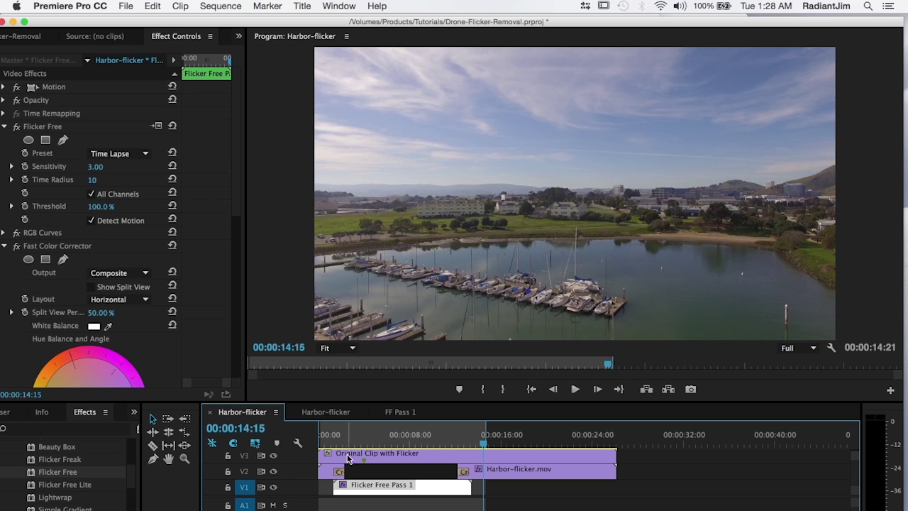
key(space)
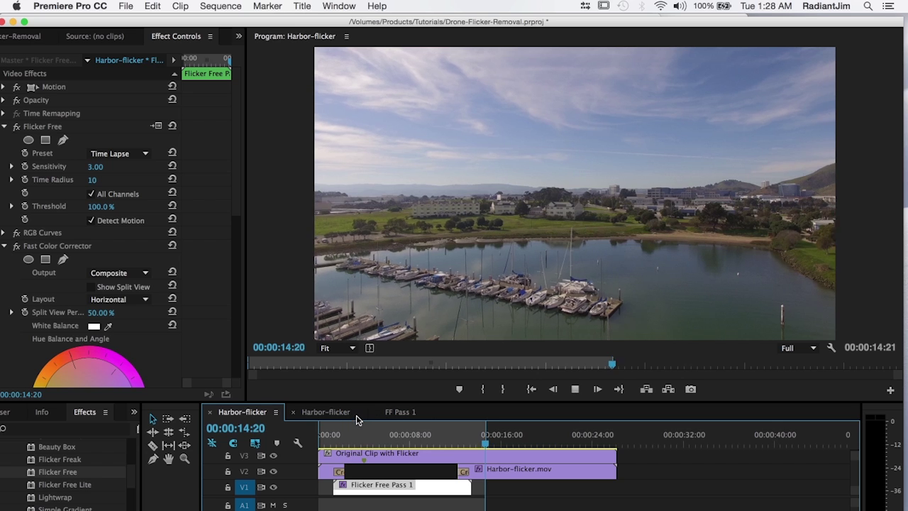